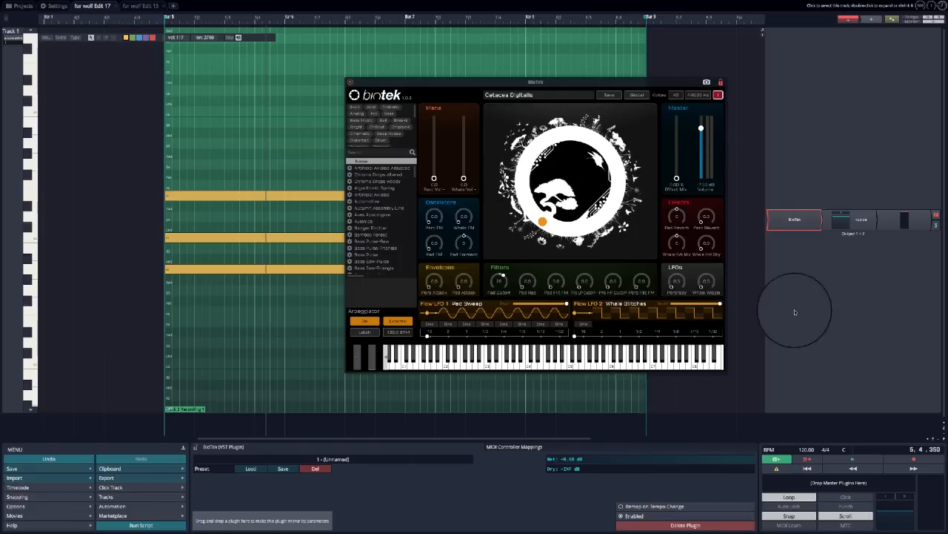
Play the looped chord recording from its start to hear the unmodulated sound, then stop and return to the loop start
click(805, 468)
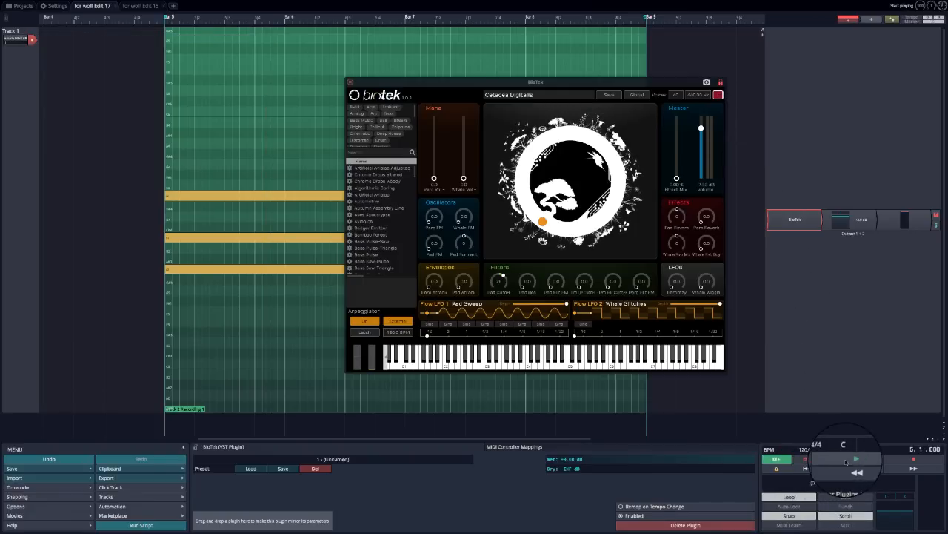
click(846, 462)
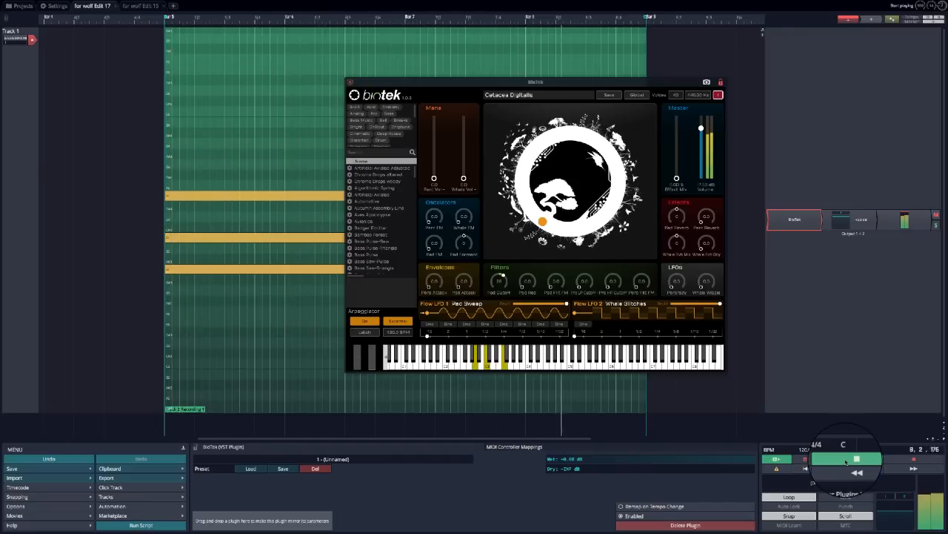
click(847, 461)
click(814, 469)
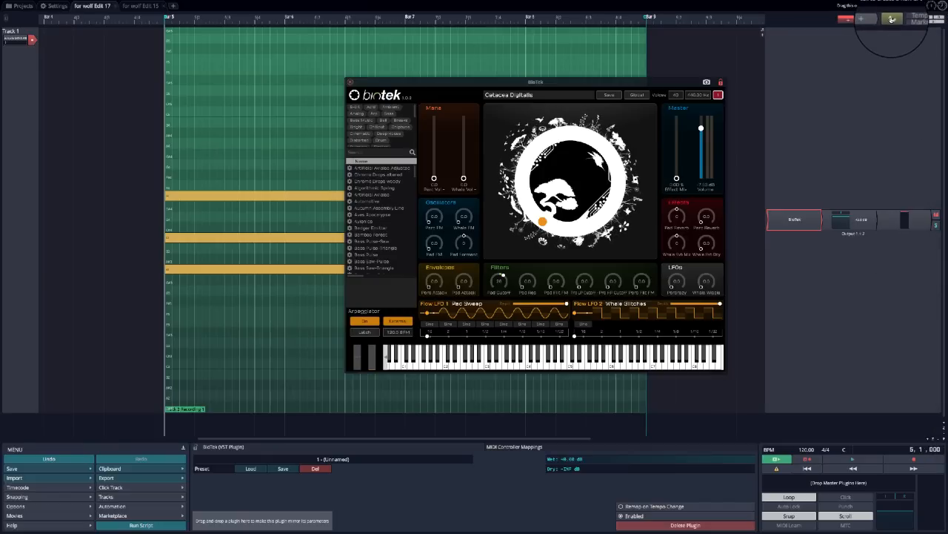
Add an LFO to the BioTek plugin, assign it to the Pad Cutoff parameter, and open the LFO's properties
drag(892, 19, 798, 221)
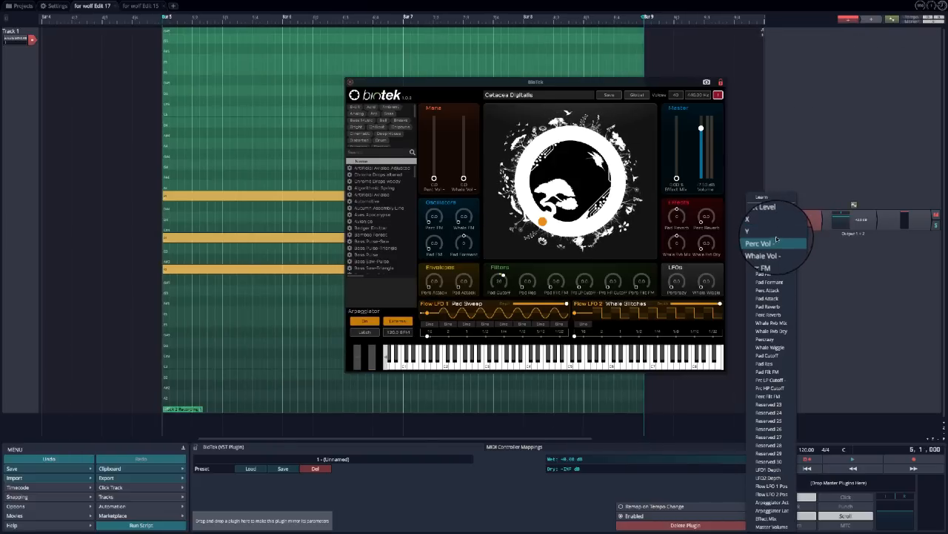
click(768, 356)
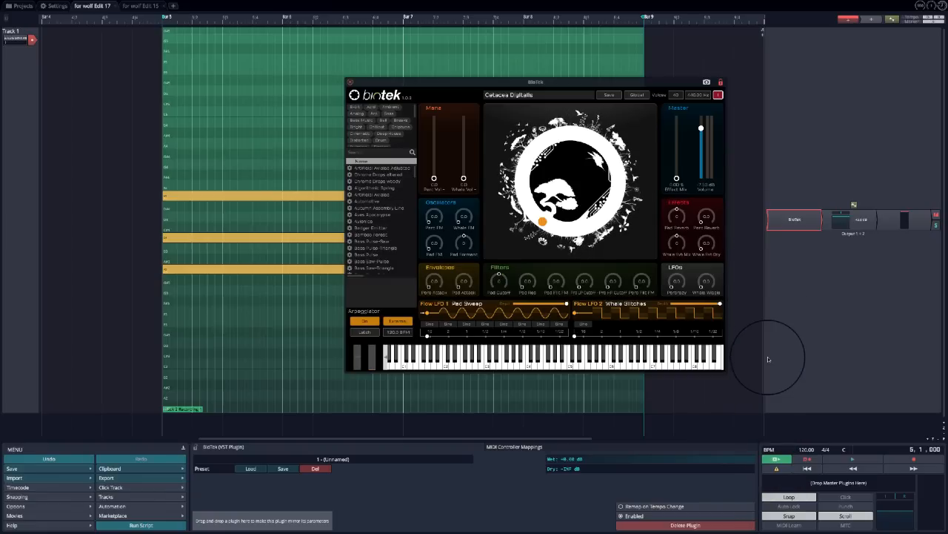
click(854, 205)
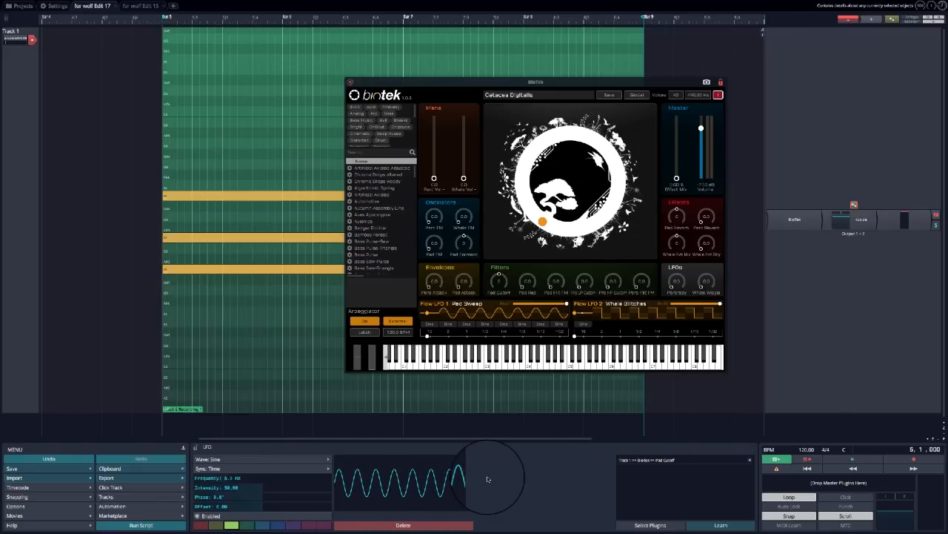
Play the loop to hear the LFO modulating the pad cutoff, then stop and return to the start
key(space)
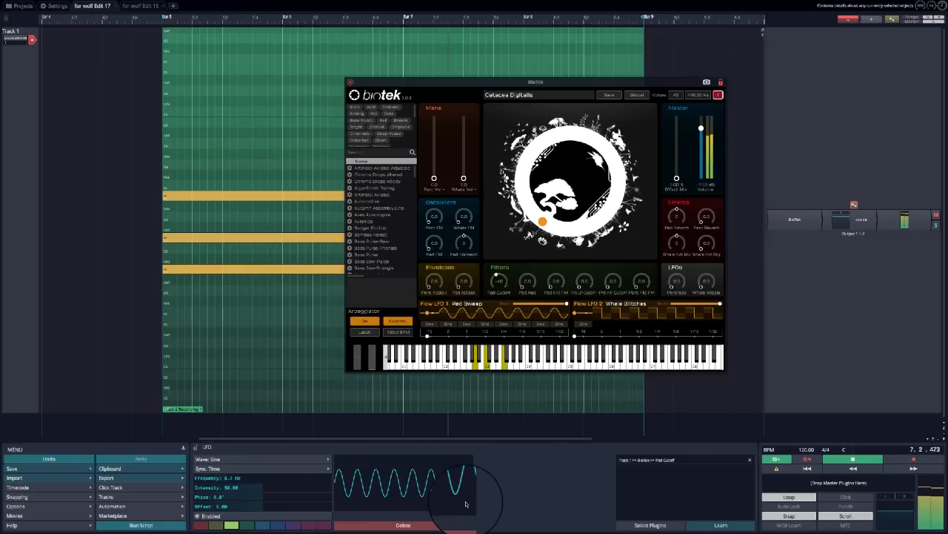
key(space)
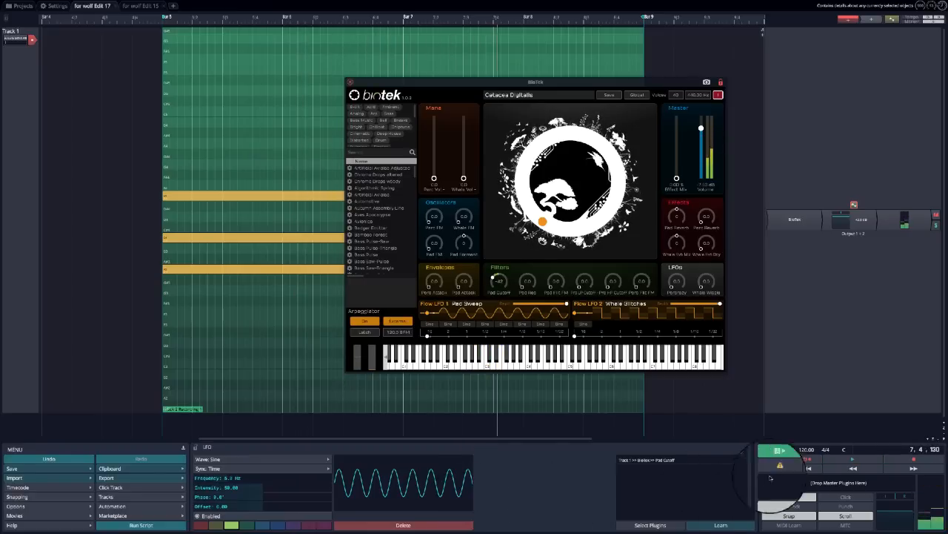
click(807, 469)
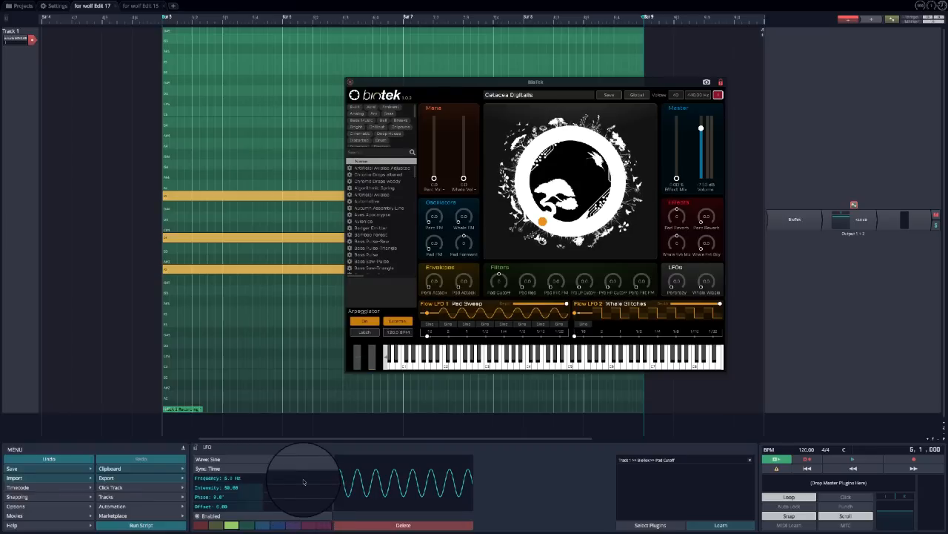
During playback, set the Pad Cutoff LFO's frequency to about 4.8 Hz, intensity to 81.00 and offset to about 0.02
key(space)
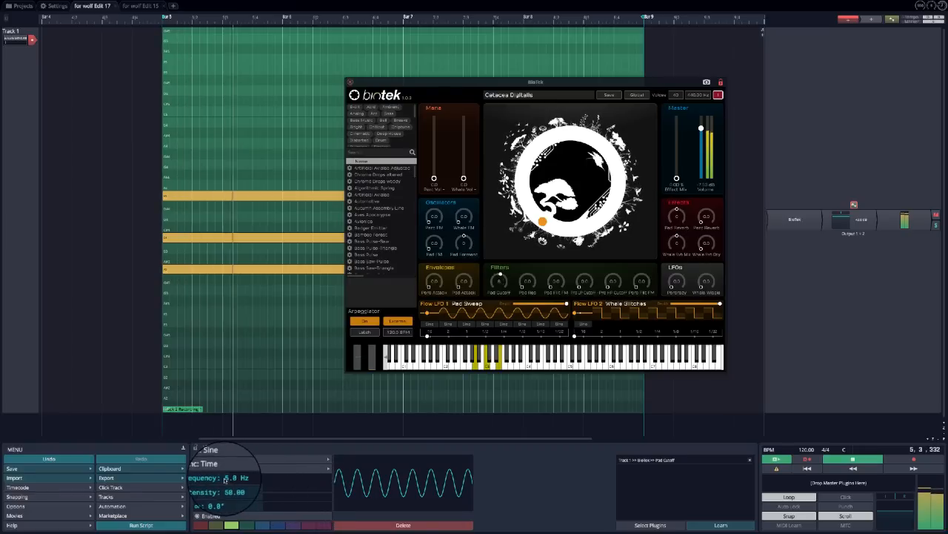
drag(226, 480, 282, 484)
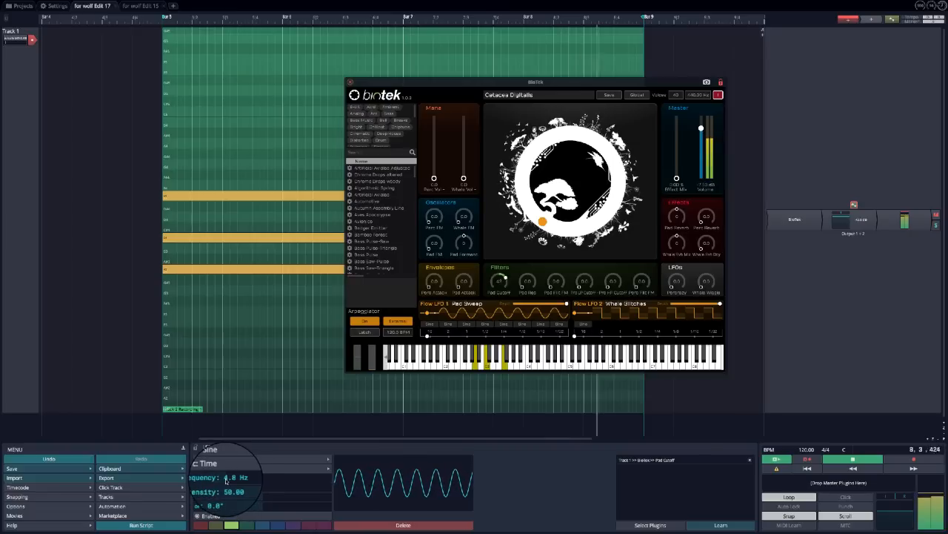
drag(263, 489, 300, 491)
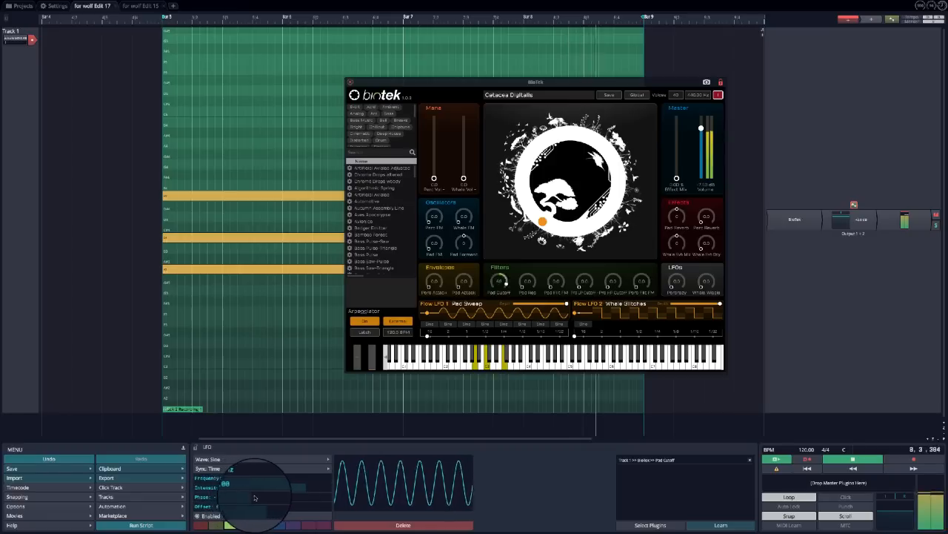
drag(281, 497, 317, 496)
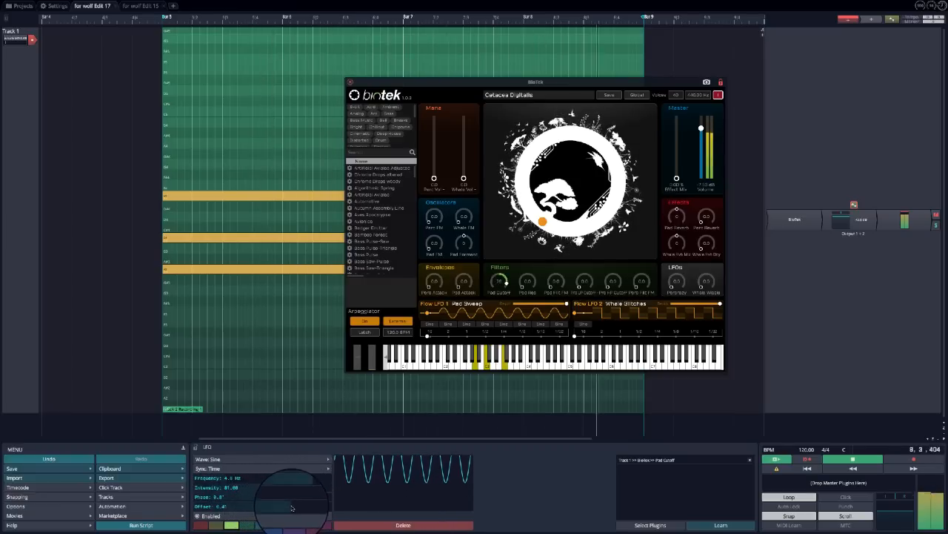
drag(301, 507, 228, 508)
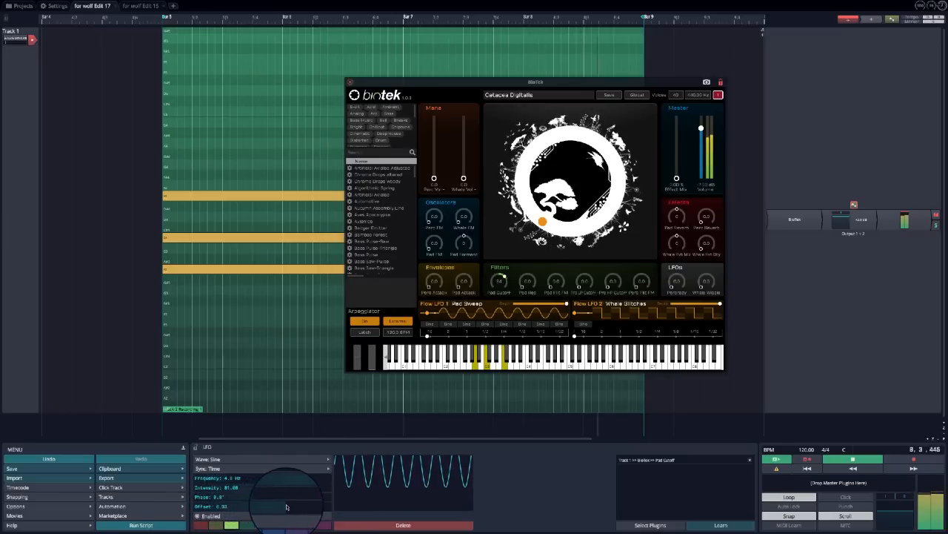
drag(284, 507, 263, 505)
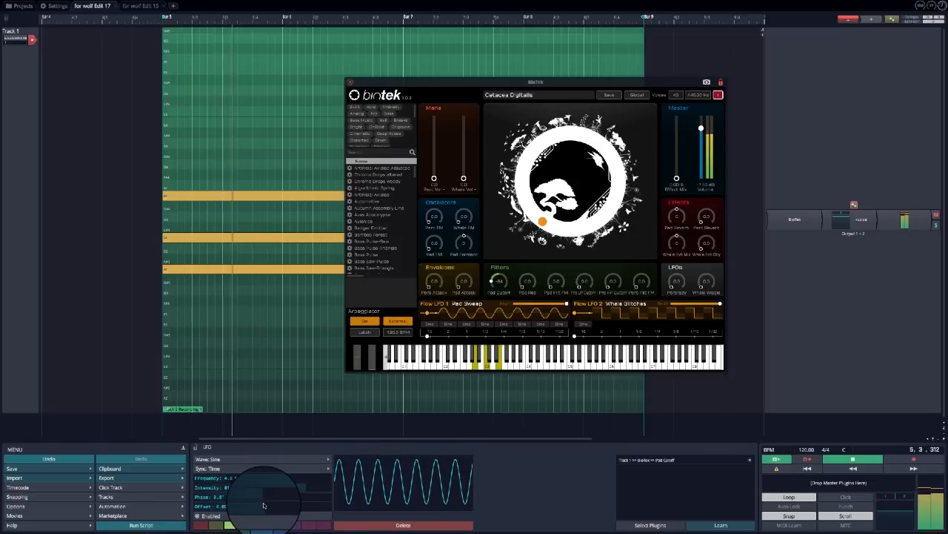
Sync the Pad Cutoff LFO to Beat, keeping the Sine wave, and set its beat length to Half
click(234, 460)
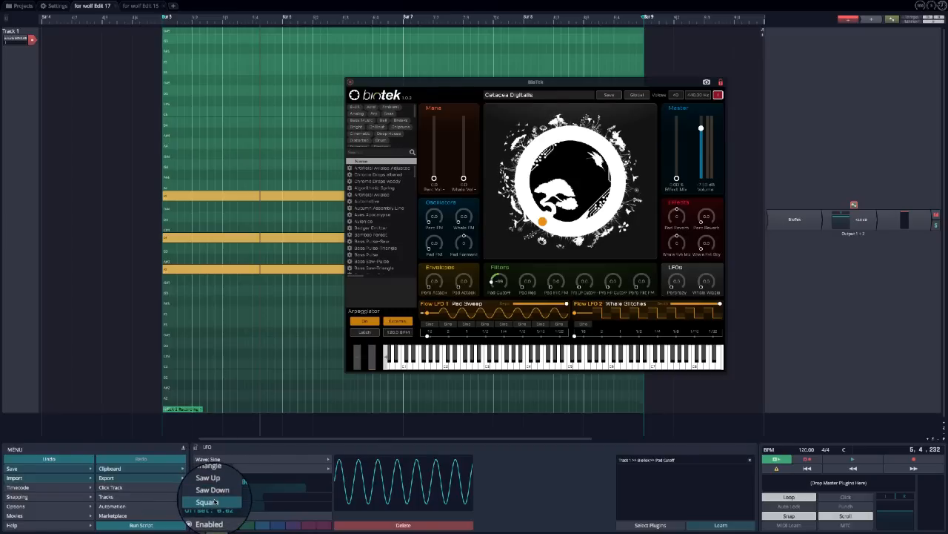
click(233, 459)
click(220, 471)
click(211, 494)
click(254, 479)
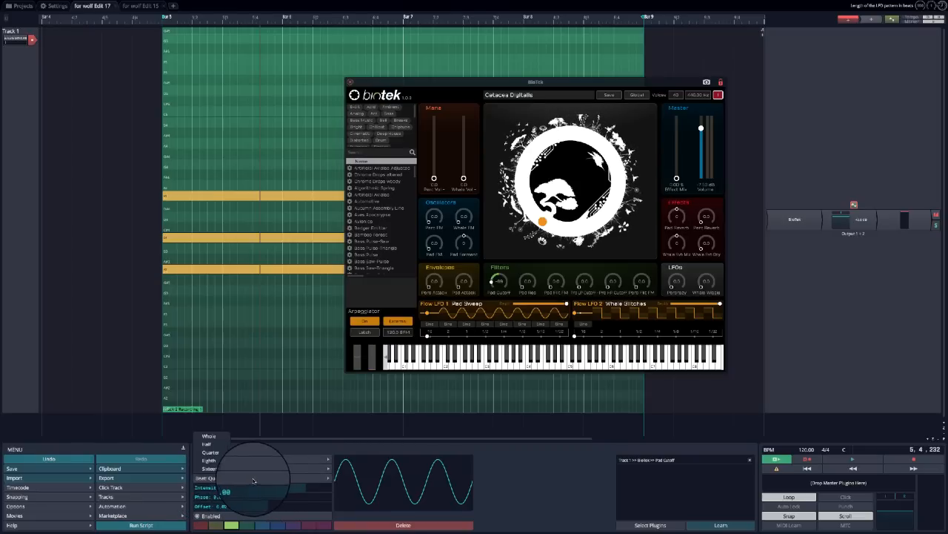
click(208, 446)
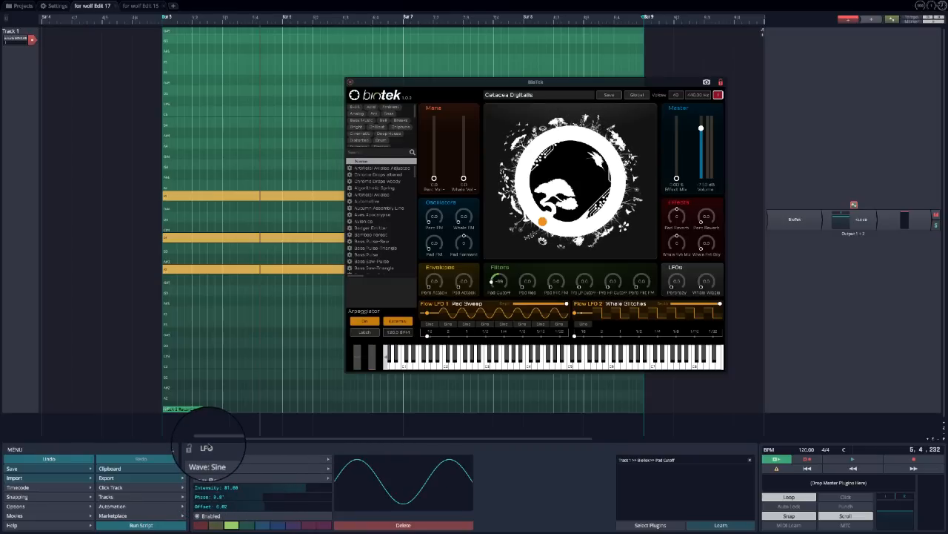
During playback, change the Pad Cutoff LFO's beat length to Quarter and then Eighth, with intensity 95.06 and offset 0.00
key(space)
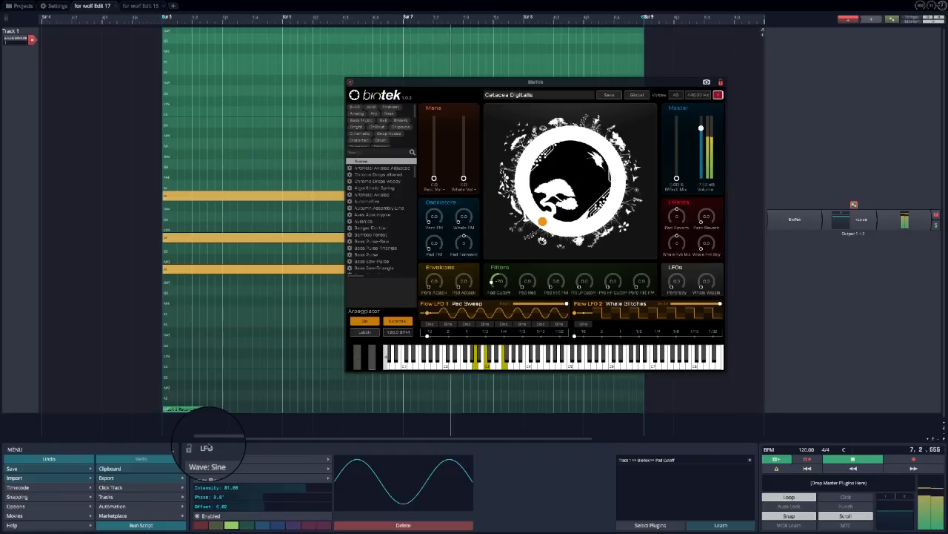
click(213, 474)
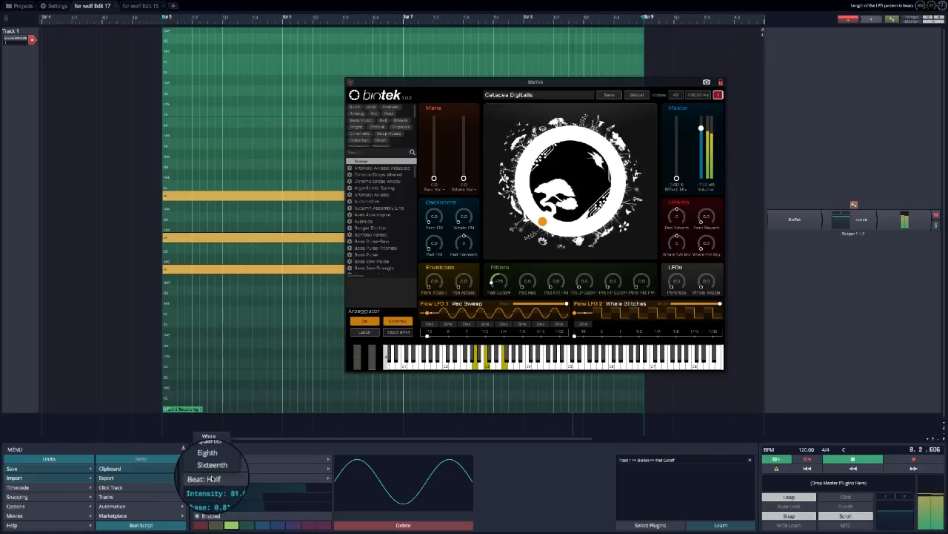
click(214, 453)
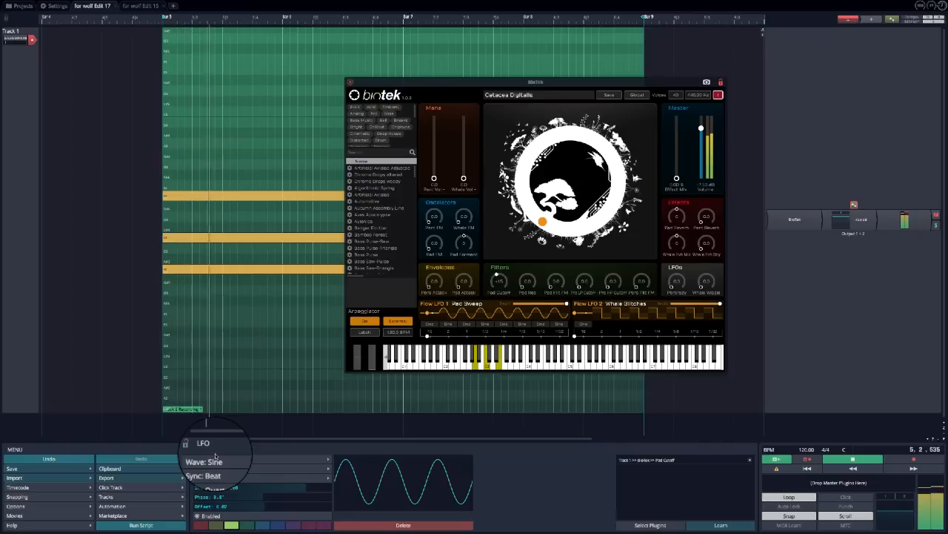
click(214, 477)
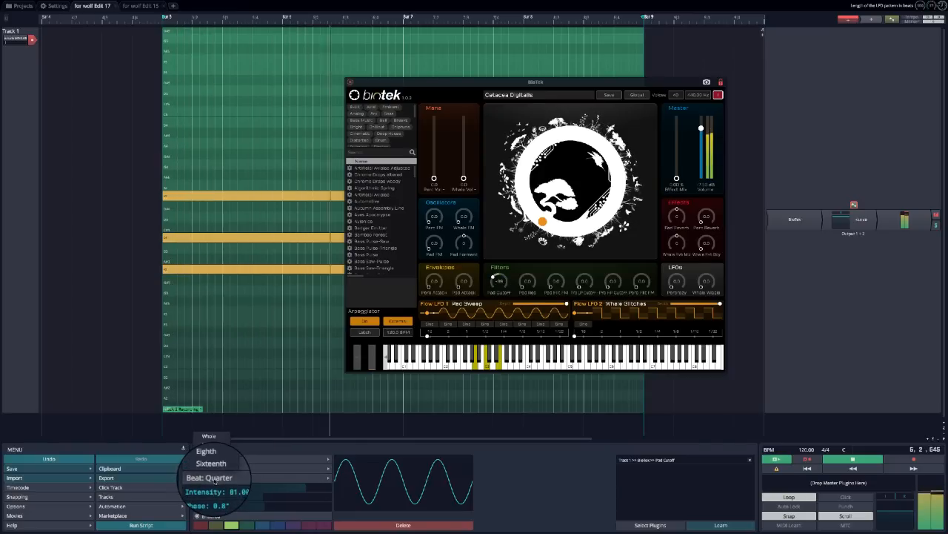
click(212, 459)
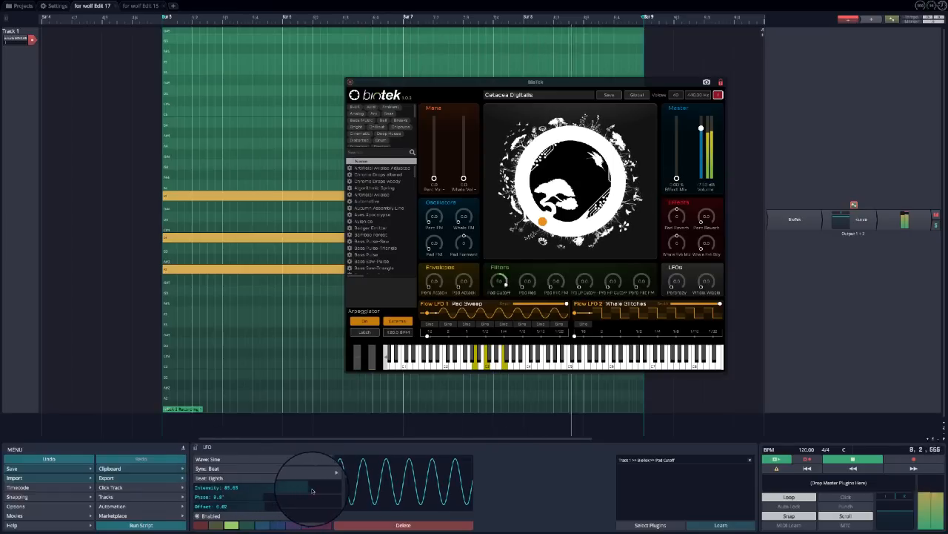
click(261, 507)
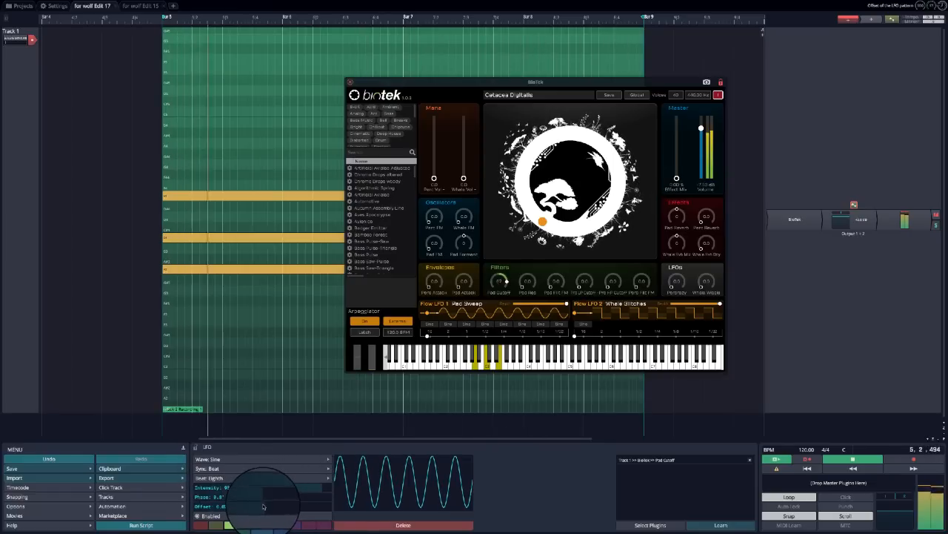
mouse_move(261, 508)
mouse_down()
mouse_move(232, 507)
mouse_move(281, 509)
mouse_move(236, 508)
mouse_move(263, 510)
mouse_up()
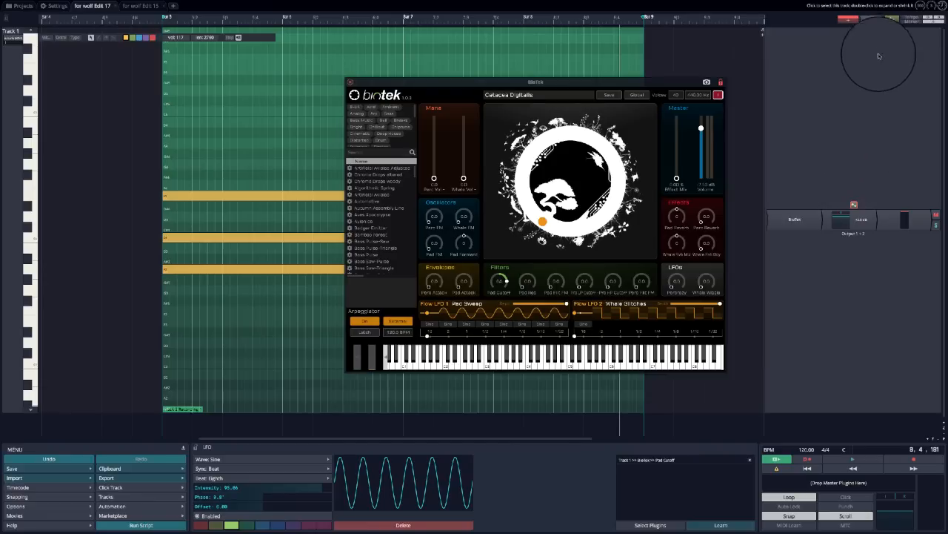
Add a second LFO to the Volume & Pan plugin, assign it to Volume, and start playback
drag(886, 42, 863, 225)
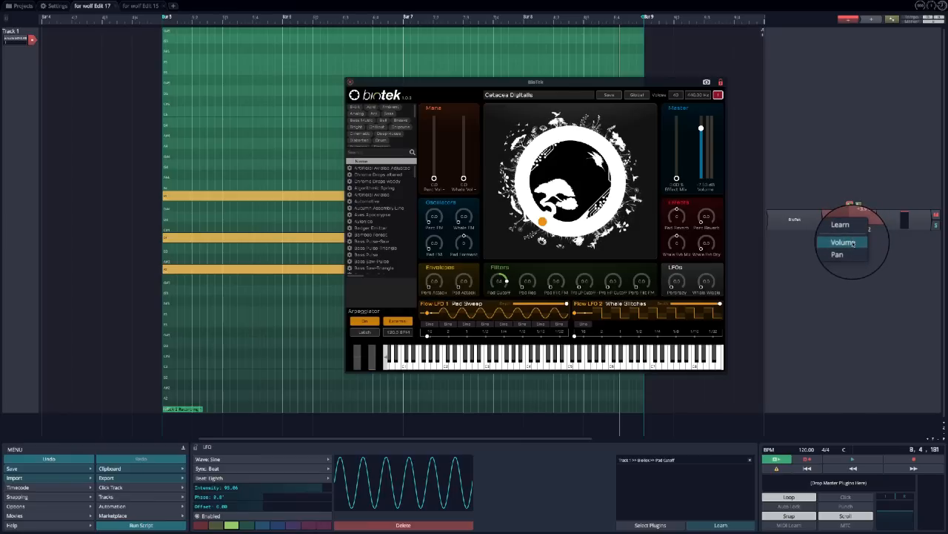
click(844, 242)
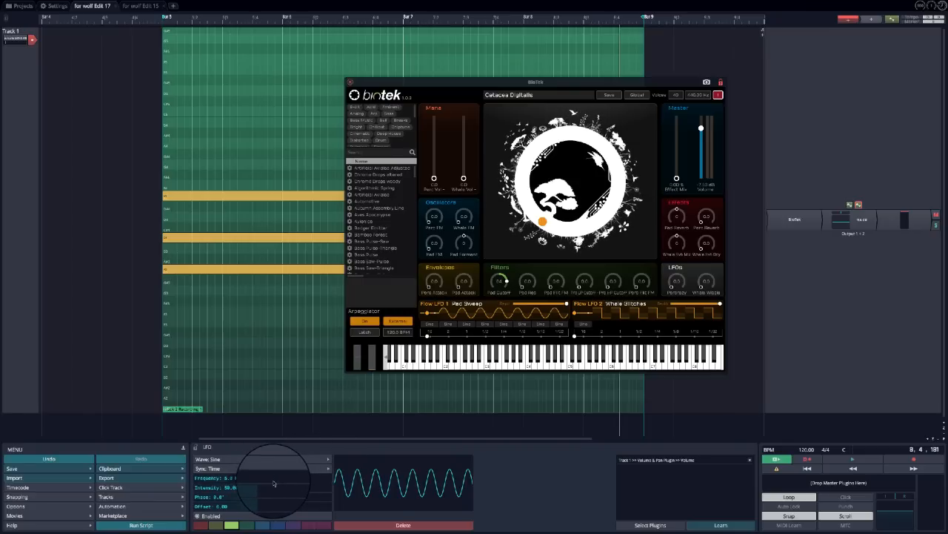
key(space)
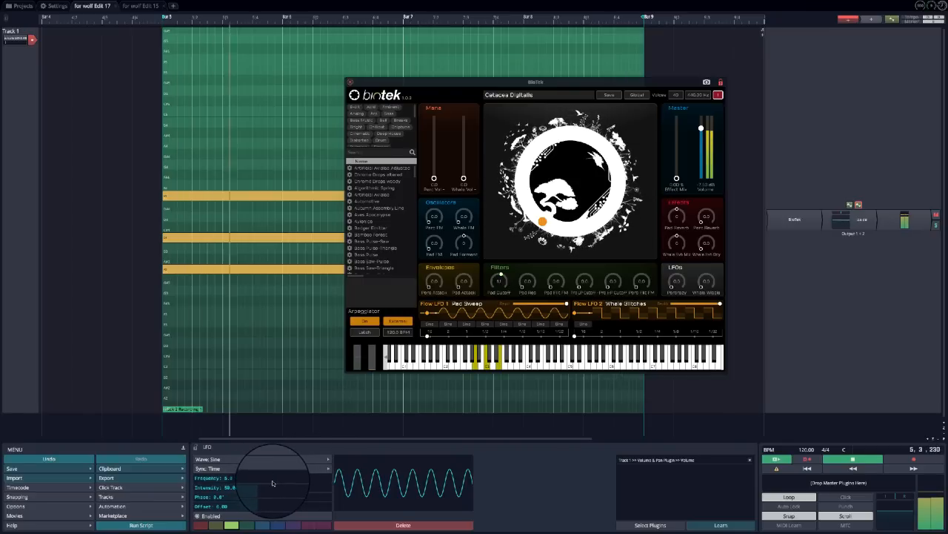
Lower the Volume LFO's frequency, change its wave to Square, and adjust its intensity and offset during playback
drag(227, 482, 277, 511)
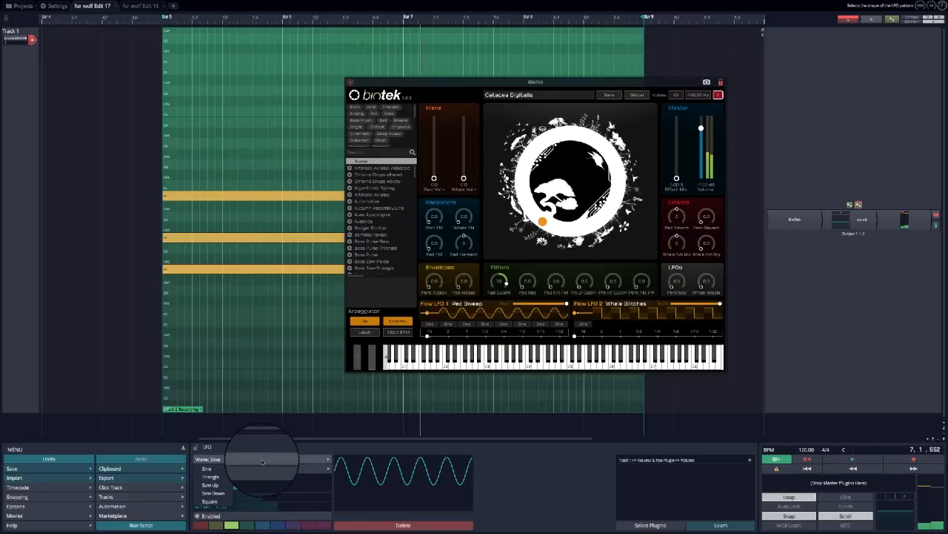
click(223, 510)
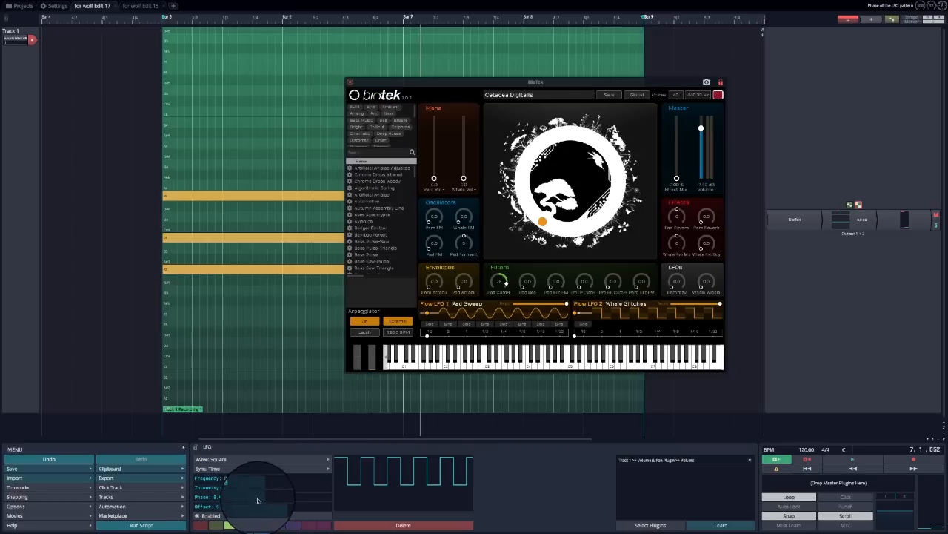
key(space)
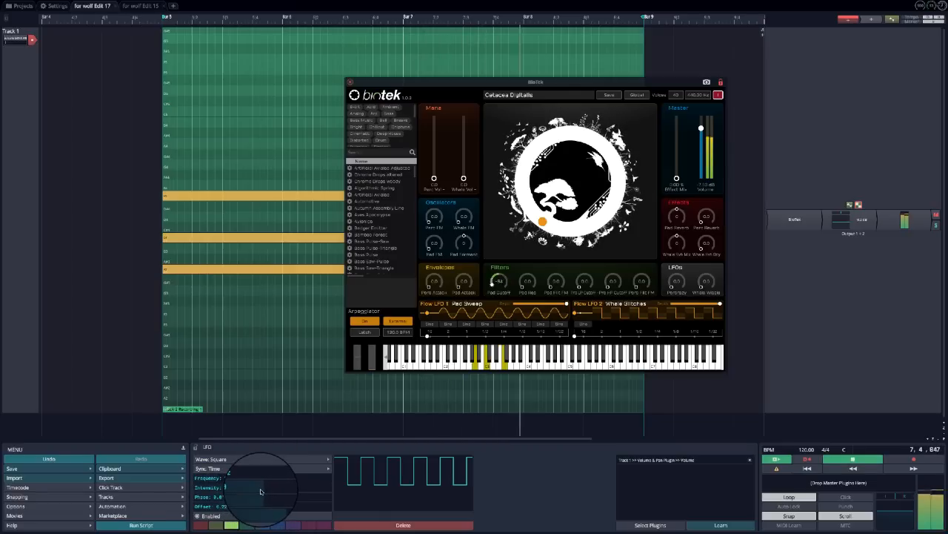
drag(261, 490, 265, 509)
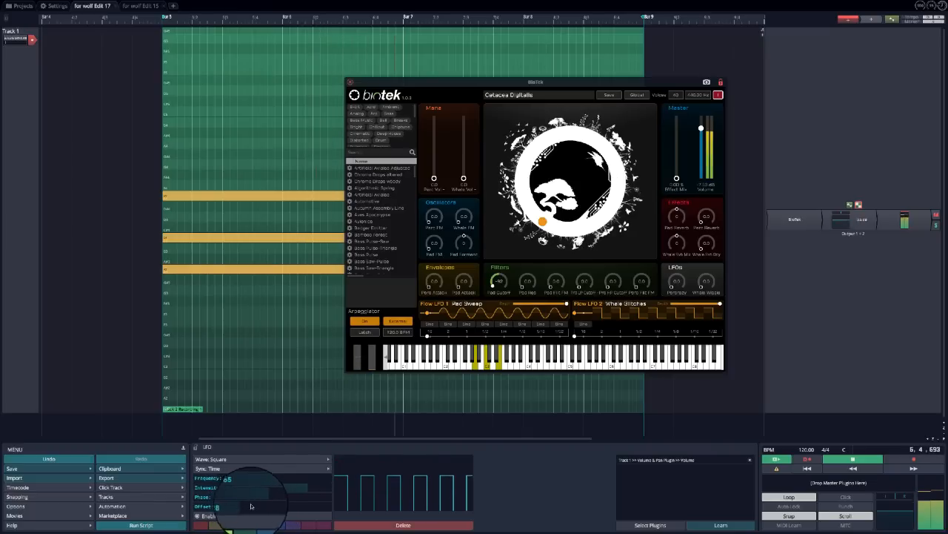